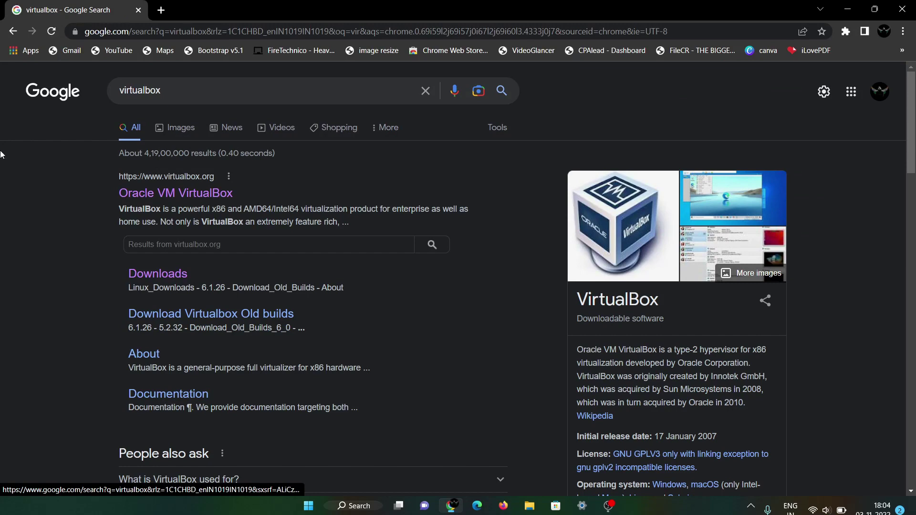
# Download the VirtualBox 7.0.2 Windows installer from the virtualbox.org Downloads page.
pyautogui.click(135, 193)
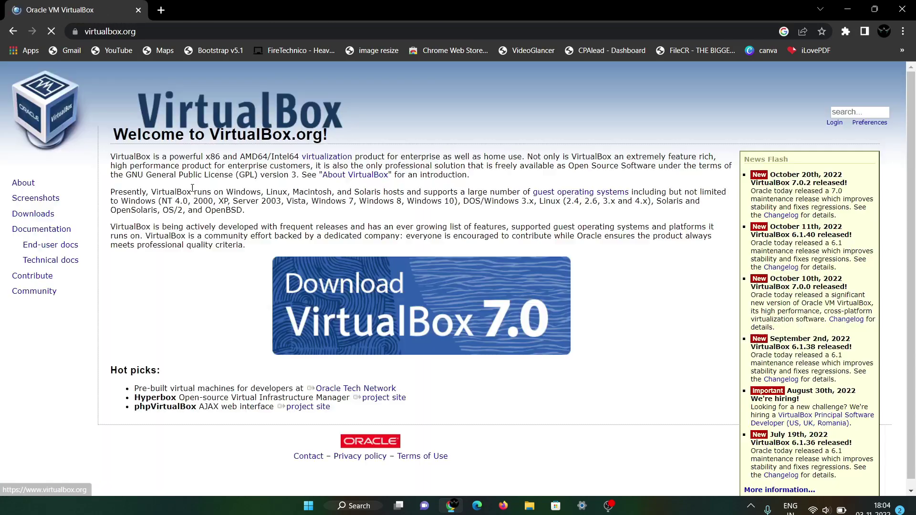
pyautogui.click(47, 217)
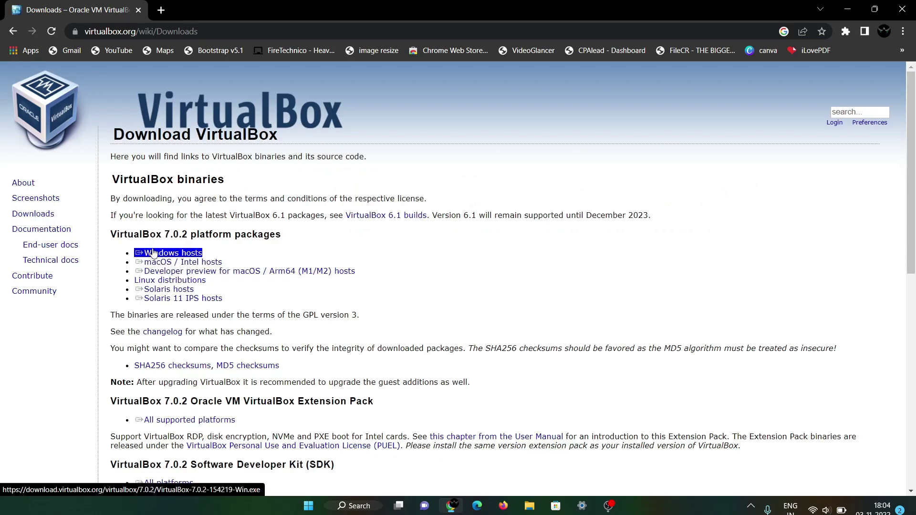
pyautogui.click(173, 258)
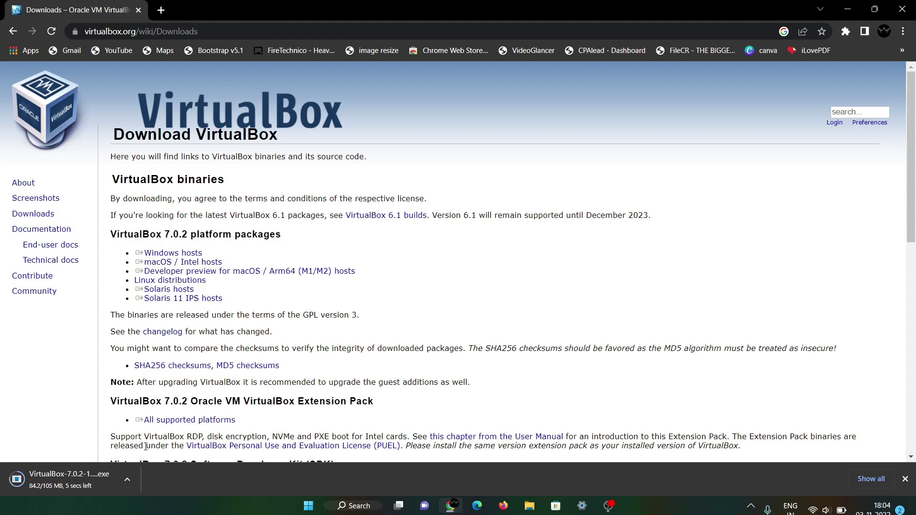
pyautogui.click(127, 479)
# Install VirtualBox 7.0.2 with default features, accepting the network and Python warnings, without launching it.
pyautogui.click(146, 401)
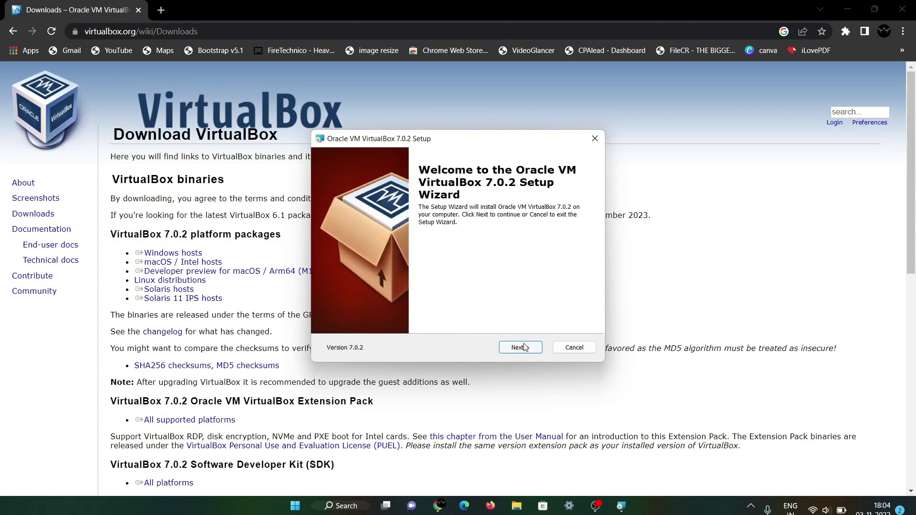
pyautogui.click(522, 346)
pyautogui.click(523, 349)
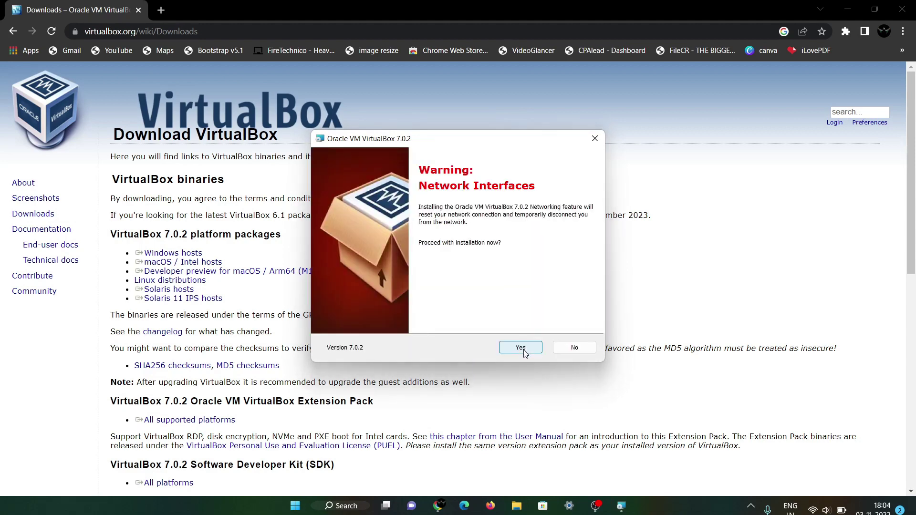
pyautogui.click(524, 349)
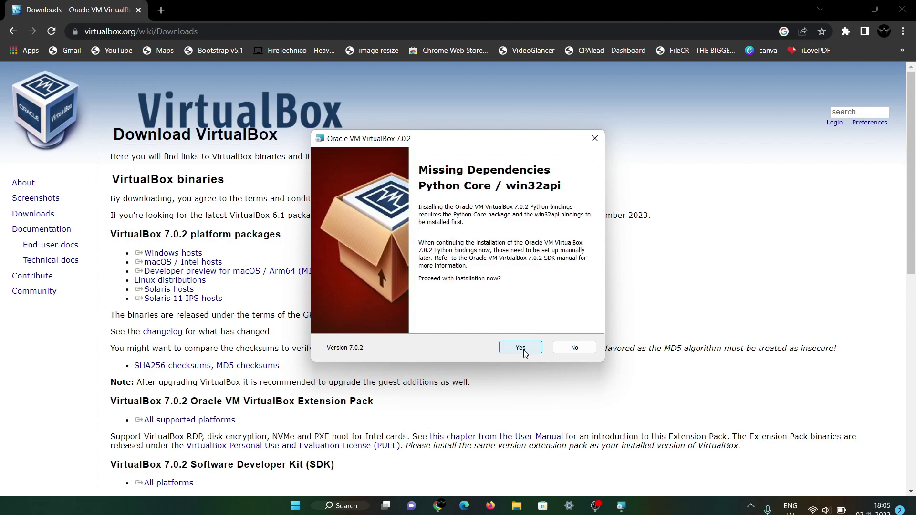
pyautogui.click(523, 350)
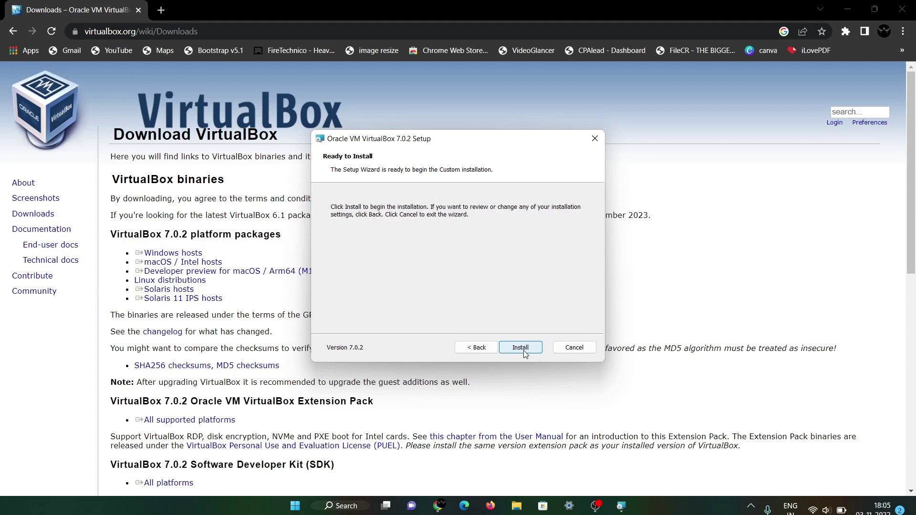
pyautogui.click(523, 350)
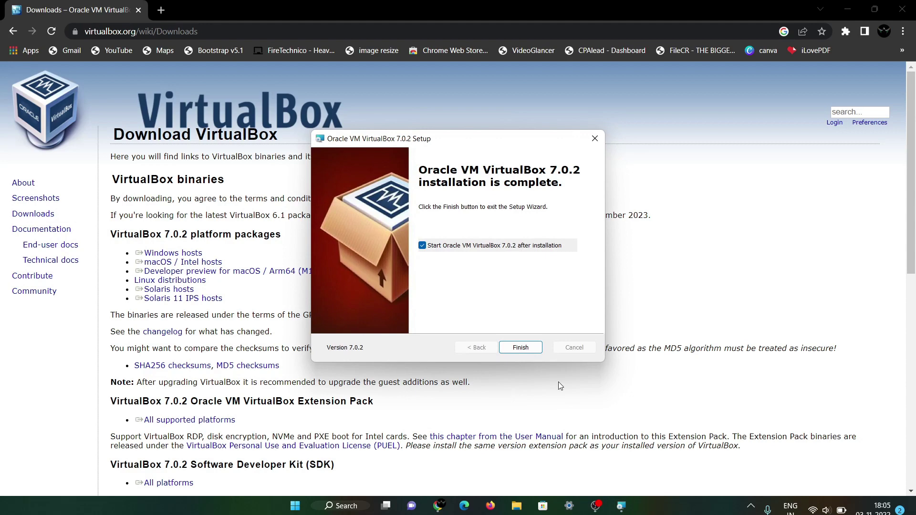
pyautogui.click(484, 245)
# Close the finished setup wizard and download the Kali Linux 2022.3 64-bit installer ISO from kali.org.
pyautogui.click(523, 347)
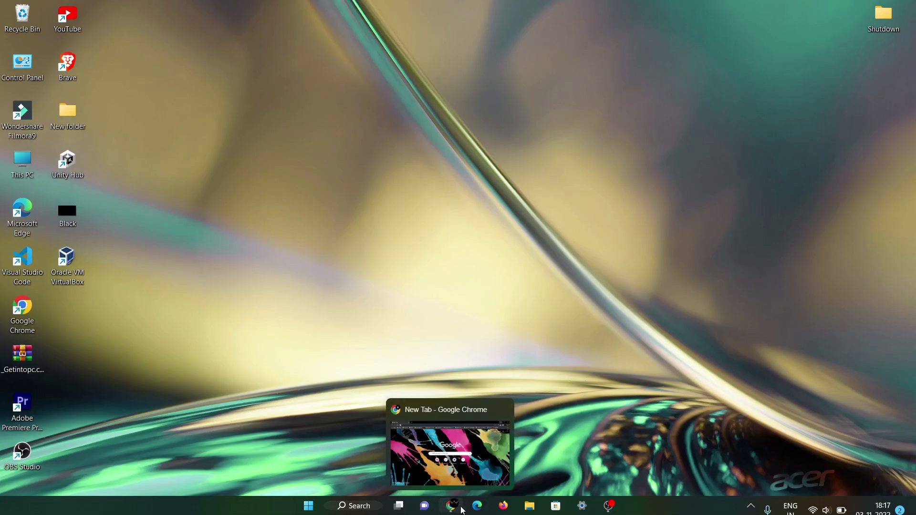
pyautogui.click(457, 510)
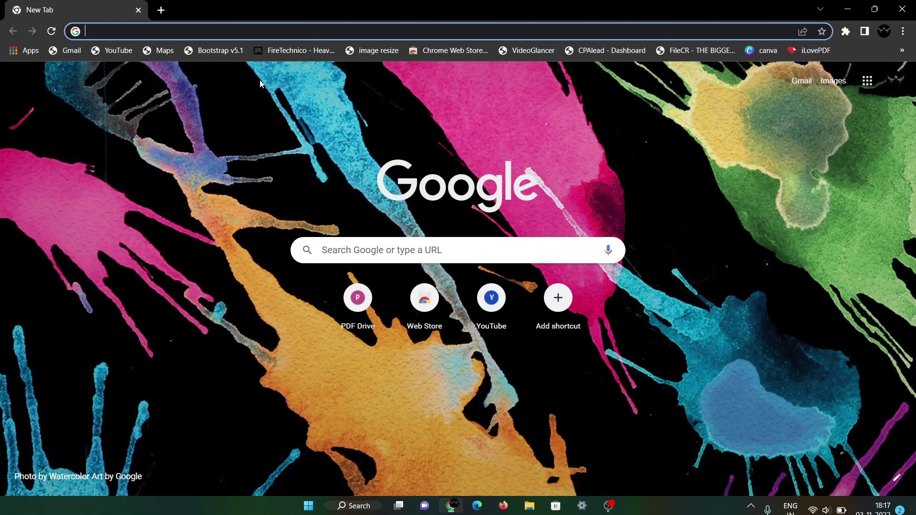
pyautogui.write('kali linux download')
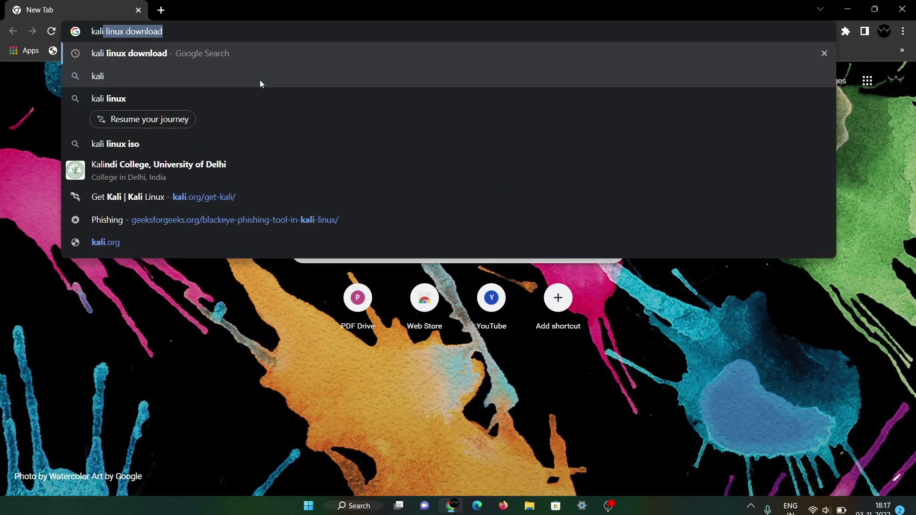
pyautogui.press('Return')
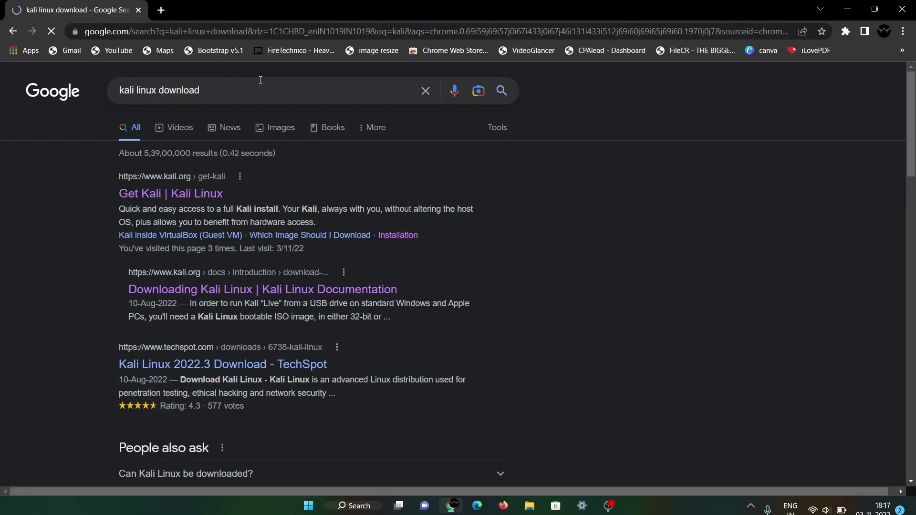
pyautogui.click(195, 193)
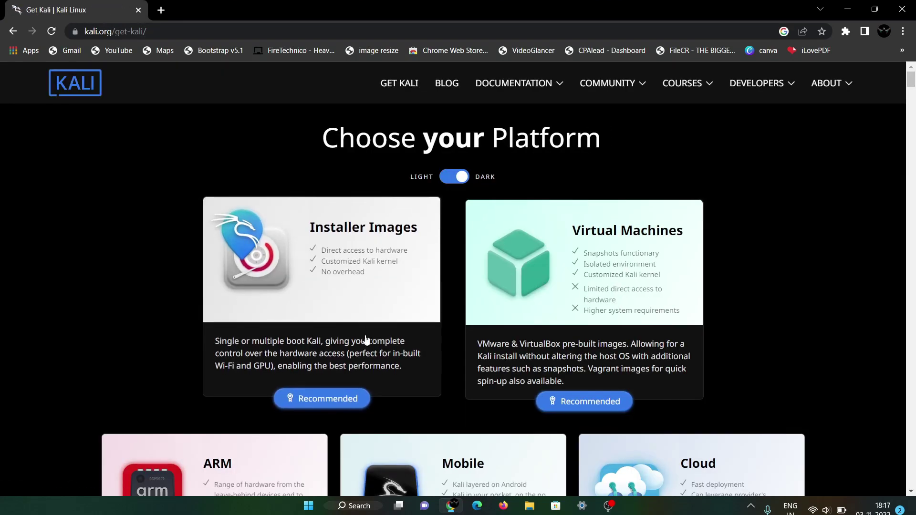
pyautogui.click(348, 401)
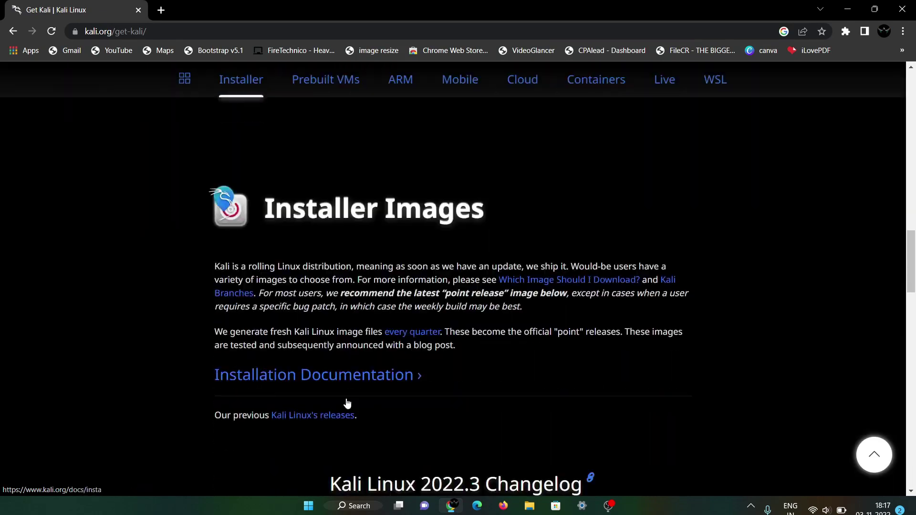
pyautogui.scroll(-7, 347, 402)
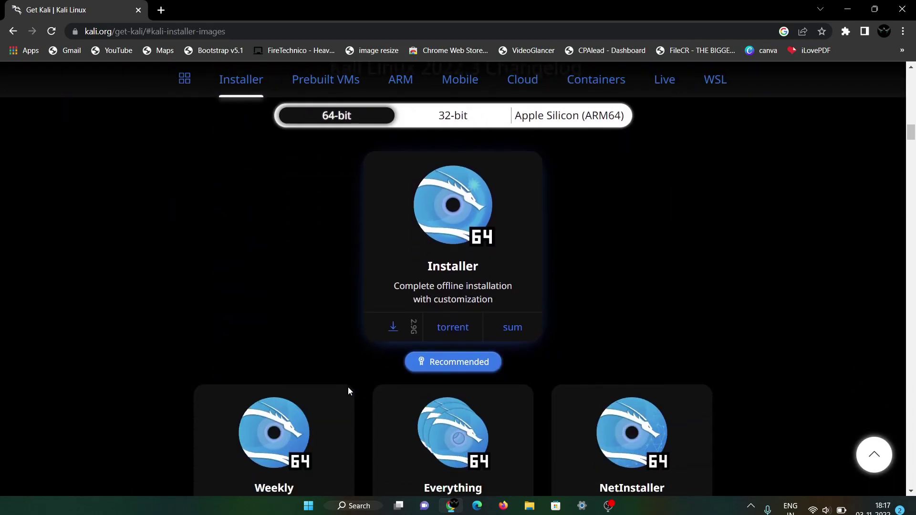
pyautogui.click(390, 323)
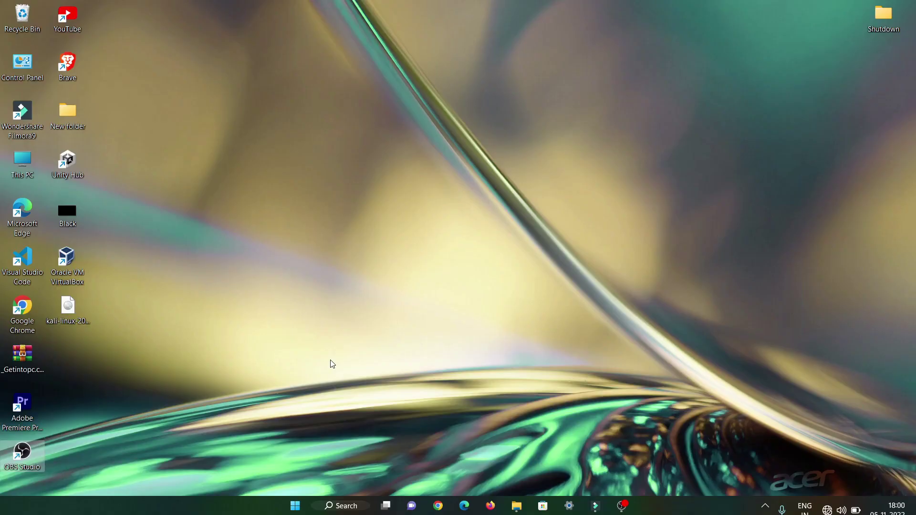
# Launch VirtualBox Manager and start a new virtual machine named 'kali linux 0'.
pyautogui.doubleClick(67, 260)
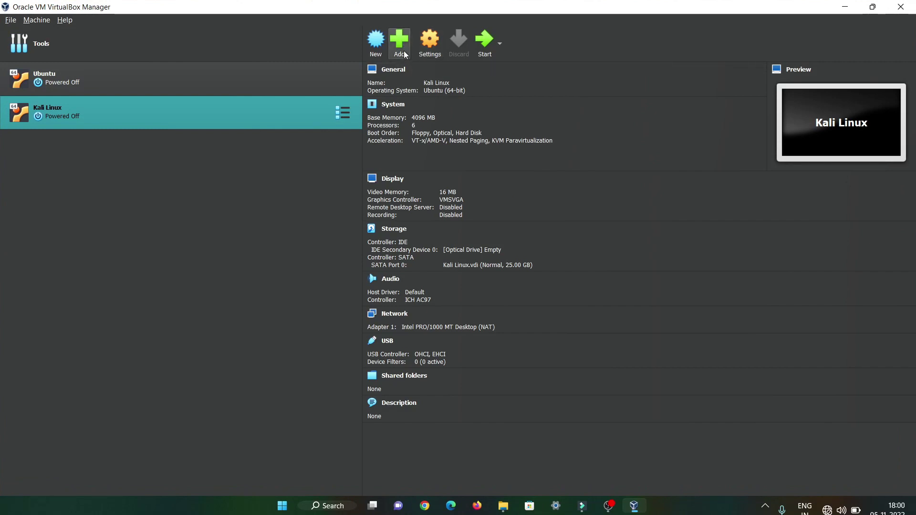
pyautogui.click(375, 46)
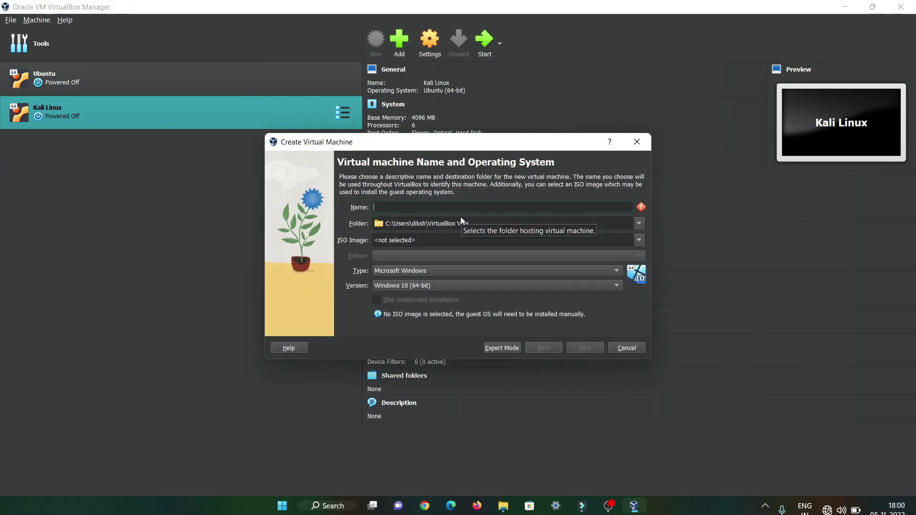
pyautogui.write('ka')
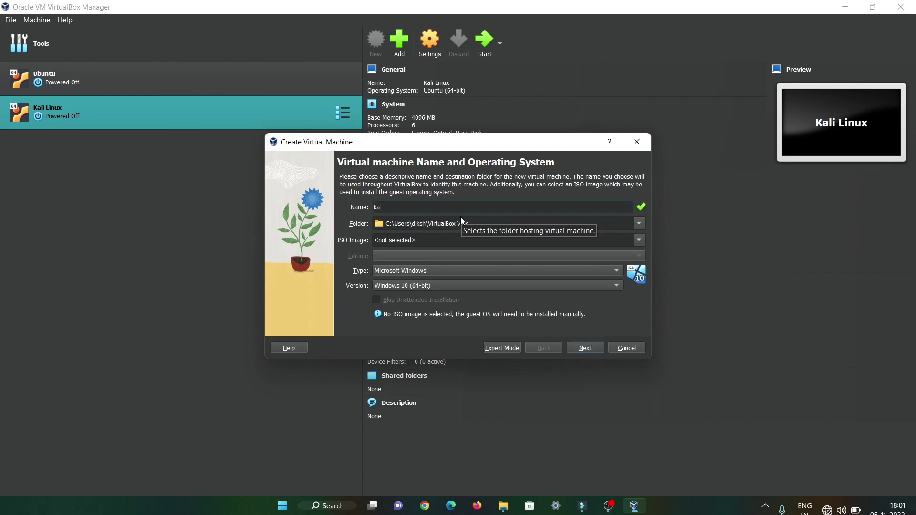
pyautogui.write('li lun')
pyautogui.press('BackSpace')
pyautogui.press('BackSpace')
pyautogui.write('inux')
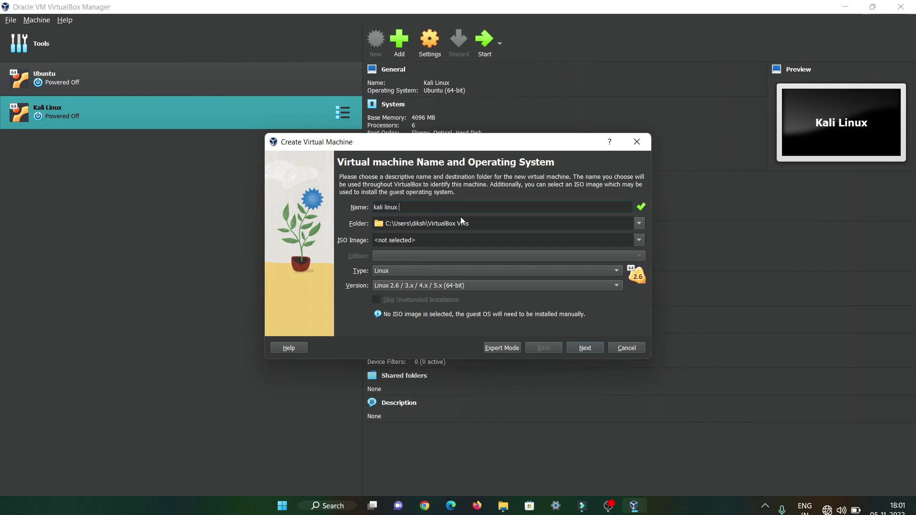
pyautogui.write(' 0')
# Attach the kali-linux-2022.3-installer-amd64 ISO file to the new machine.
pyautogui.click(638, 240)
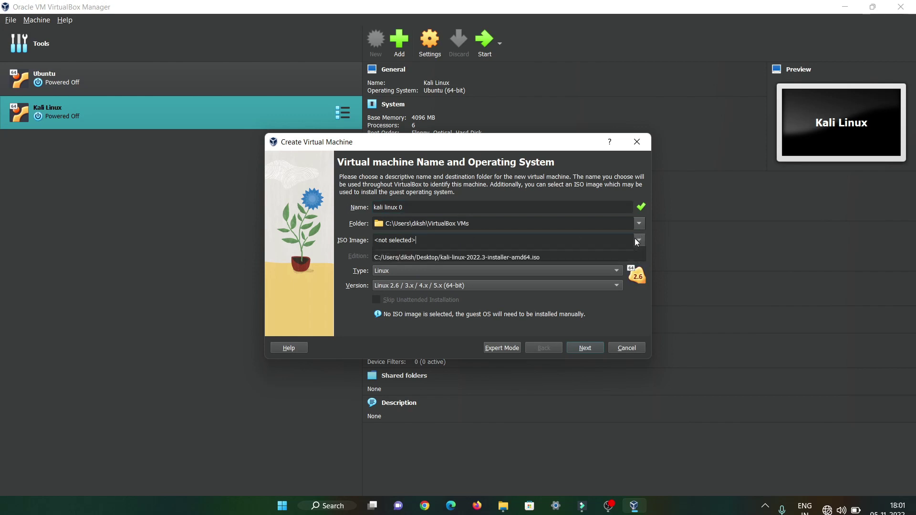
pyautogui.click(599, 8)
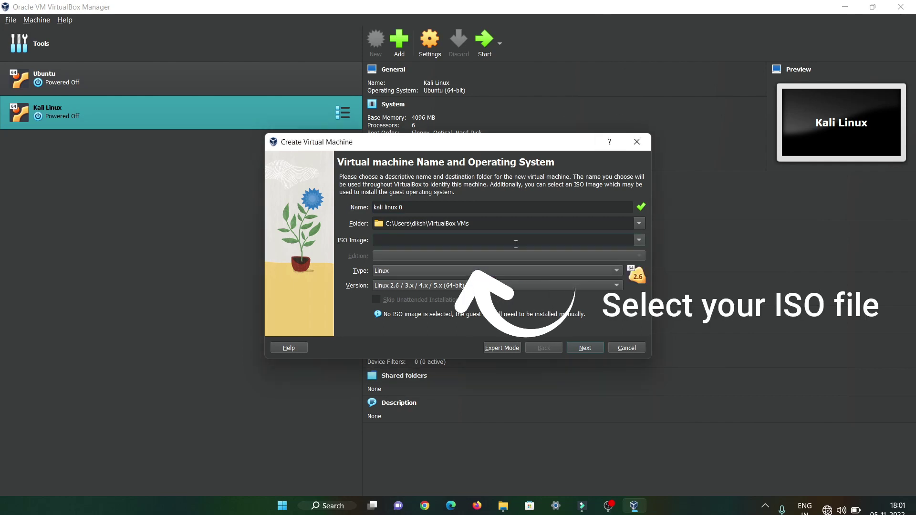
pyautogui.click(640, 240)
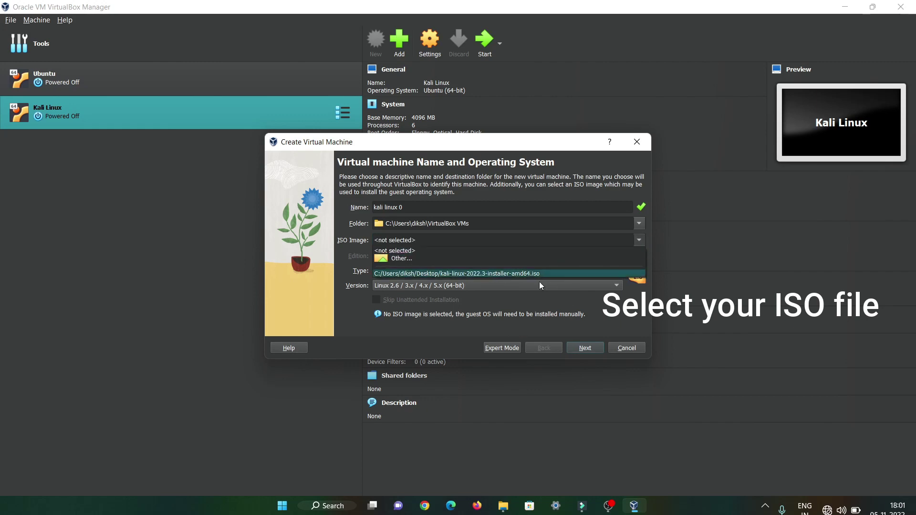
pyautogui.click(531, 259)
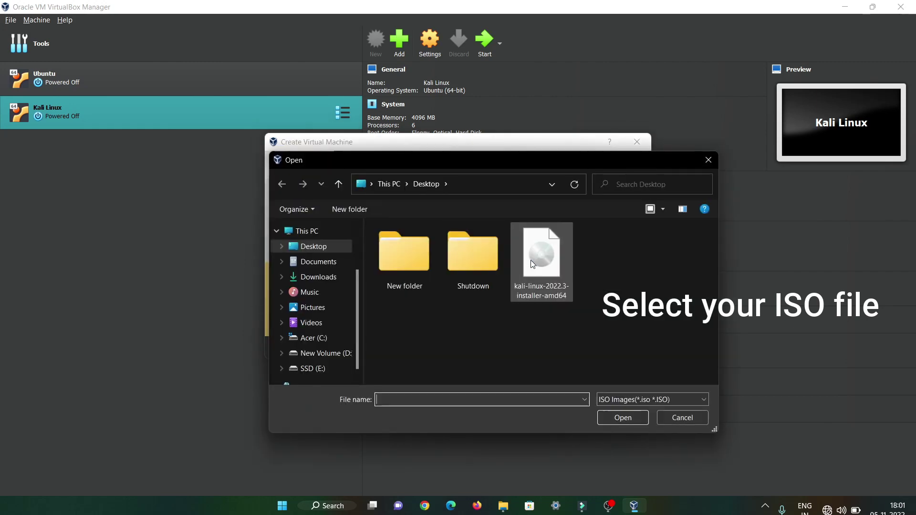
pyautogui.click(555, 271)
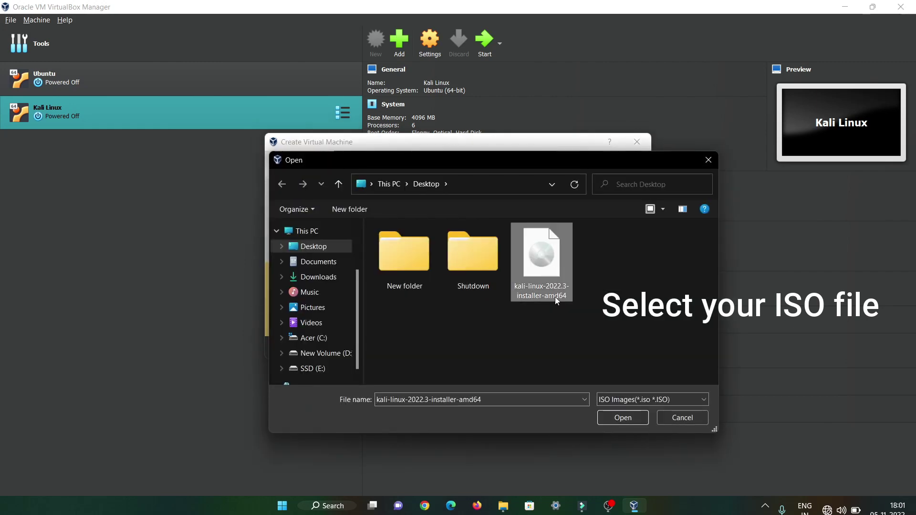
pyautogui.click(622, 417)
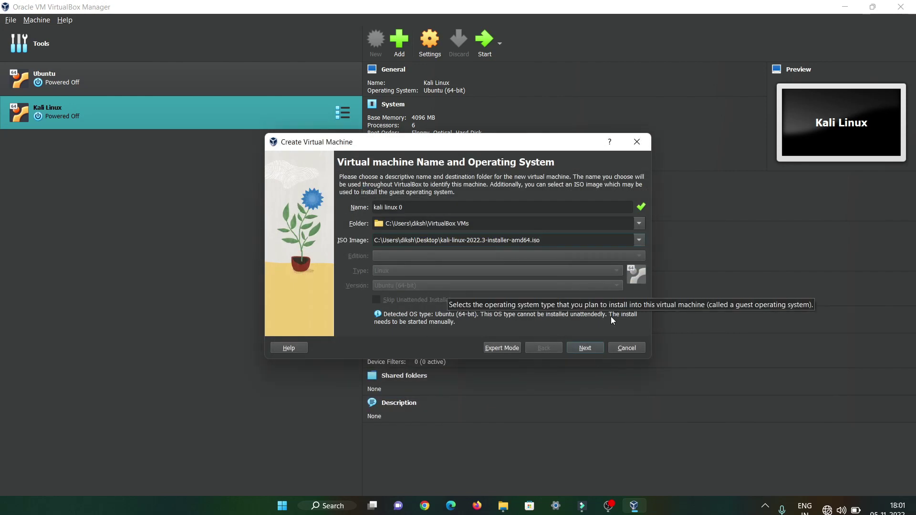
# Give the new machine 4096 MB of base memory and raise its processor count.
pyautogui.click(581, 347)
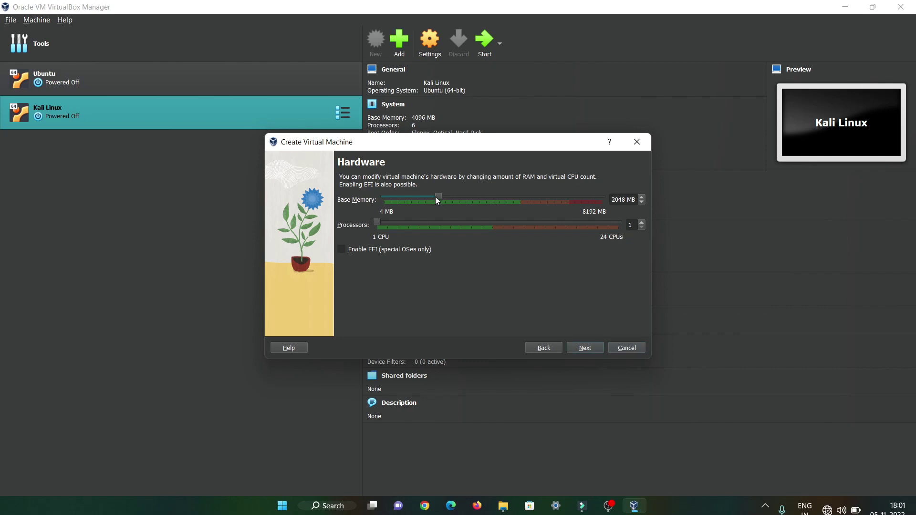
pyautogui.moveTo(438, 198); pyautogui.dragTo(493, 198)
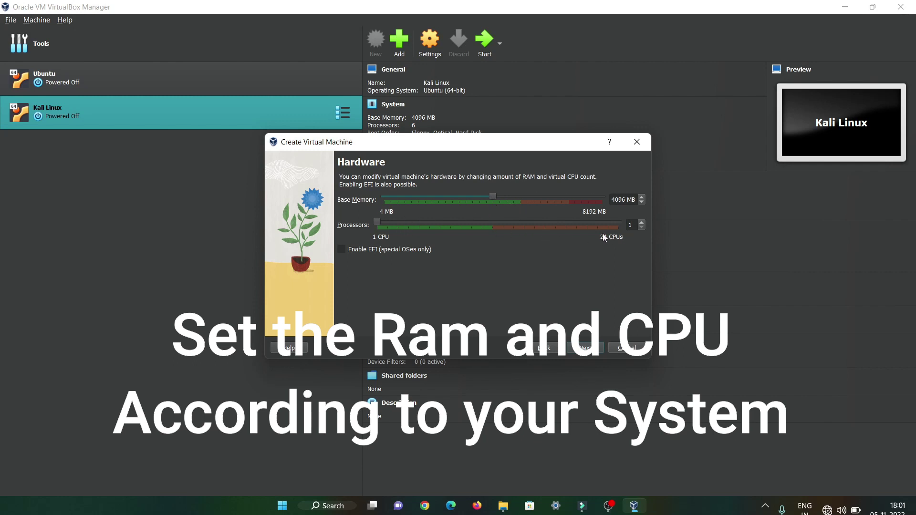
pyautogui.click(433, 222)
pyautogui.click(432, 223)
# Add one more processor, keep the 25.00 GB virtual disk, and finish creating the Kali Linux VM.
pyautogui.click(432, 223)
pyautogui.click(591, 348)
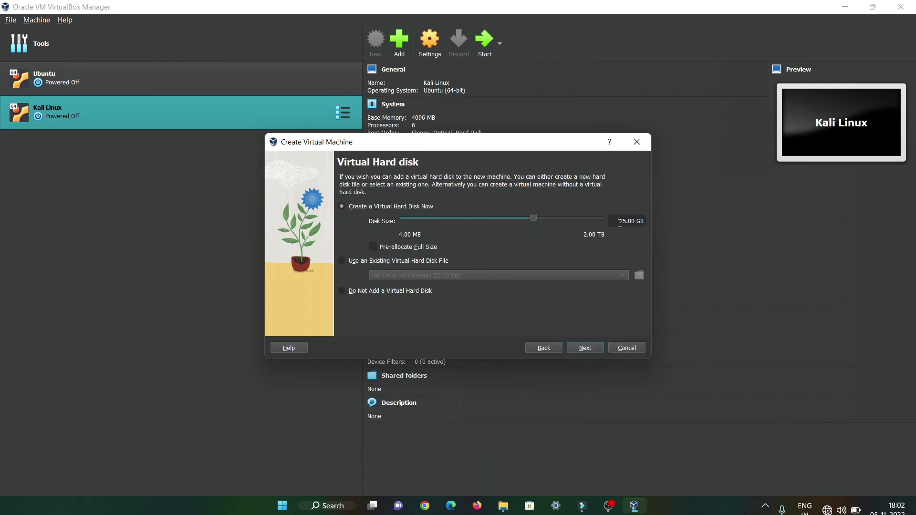
pyautogui.moveTo(619, 223); pyautogui.dragTo(639, 224)
pyautogui.click(579, 347)
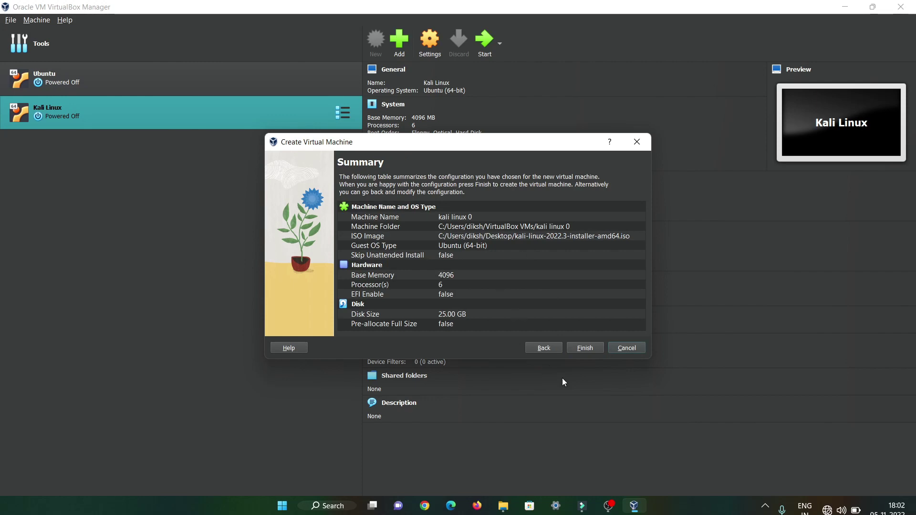
pyautogui.click(592, 346)
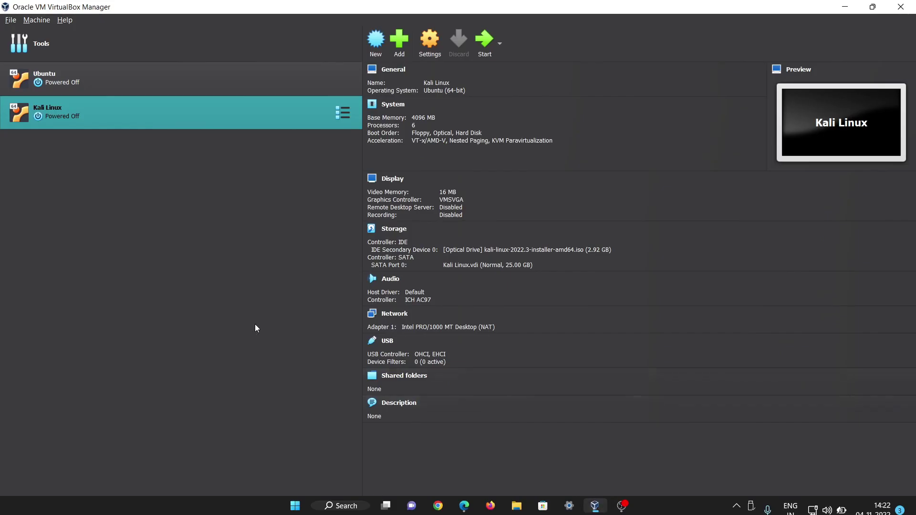
# Start the Kali Linux VM, maximize its window, and choose Graphical install.
pyautogui.doubleClick(147, 115)
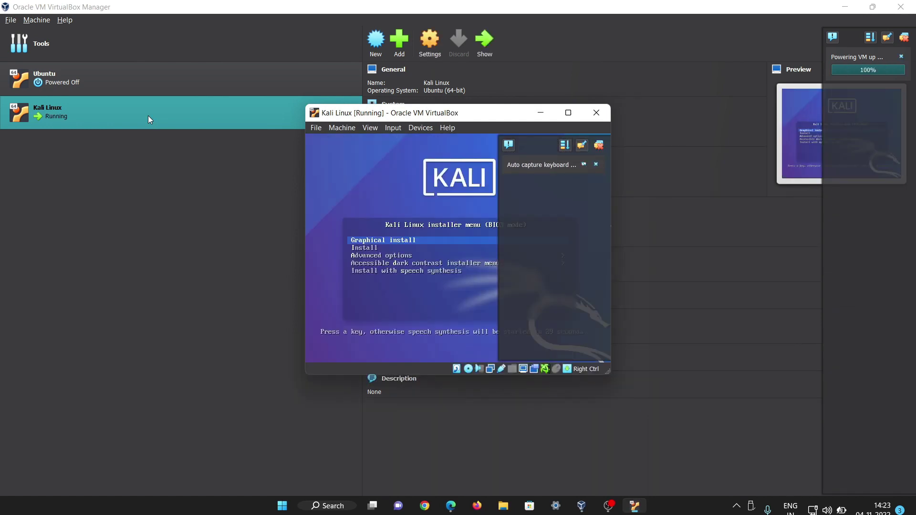
pyautogui.click(570, 115)
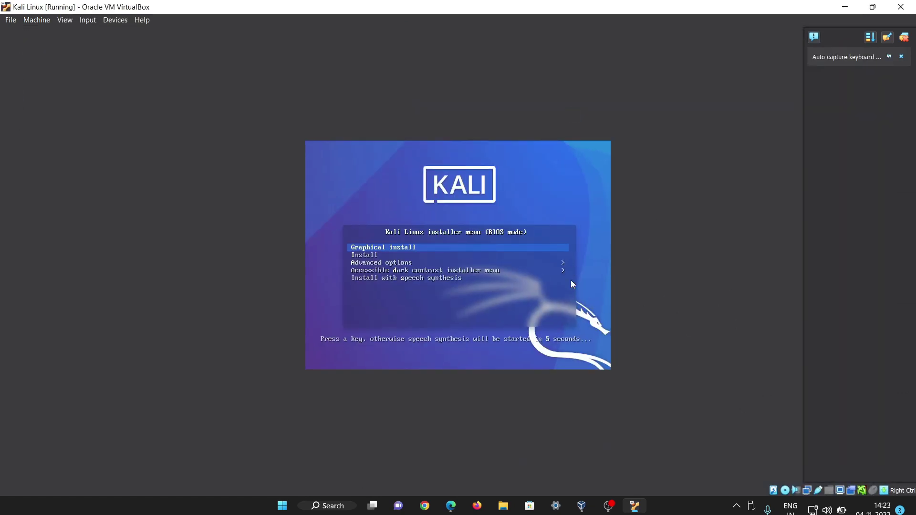
pyautogui.press('Return')
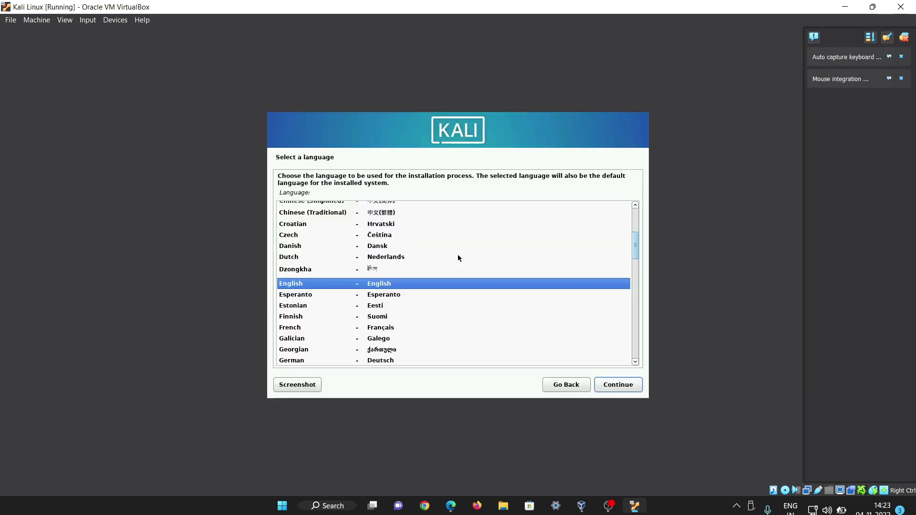
# Accept English as the installer language and United States as the location.
pyautogui.press('Return')
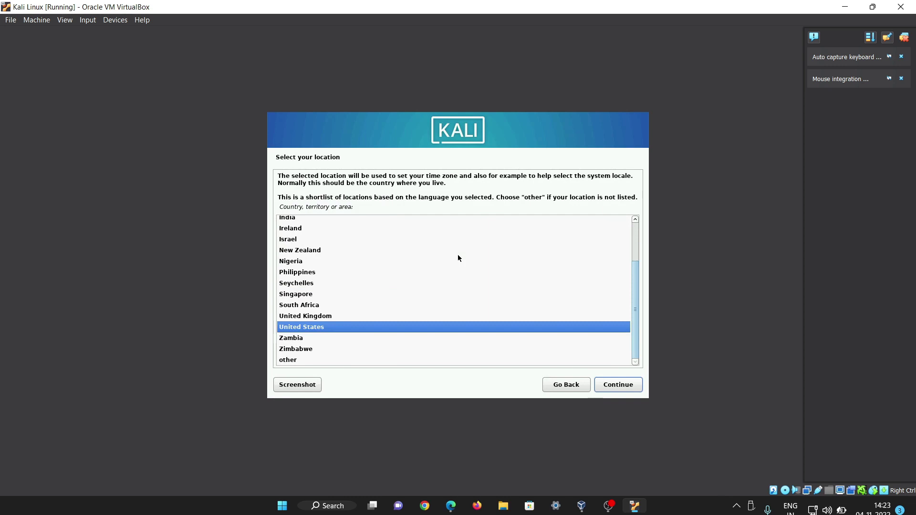
pyautogui.press('Return')
pyautogui.press('Return')
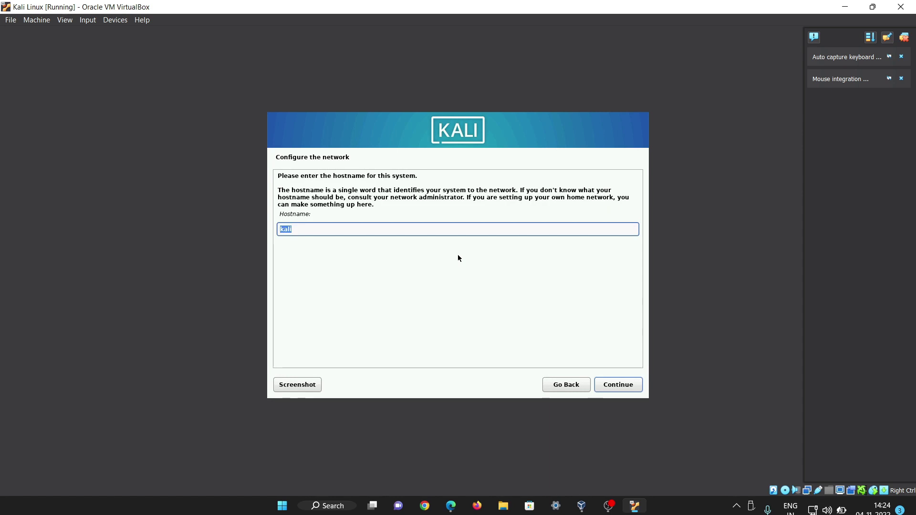
# Keep hostname kali, leave the domain blank, and enter the new user's full name and username.
pyautogui.press('Return')
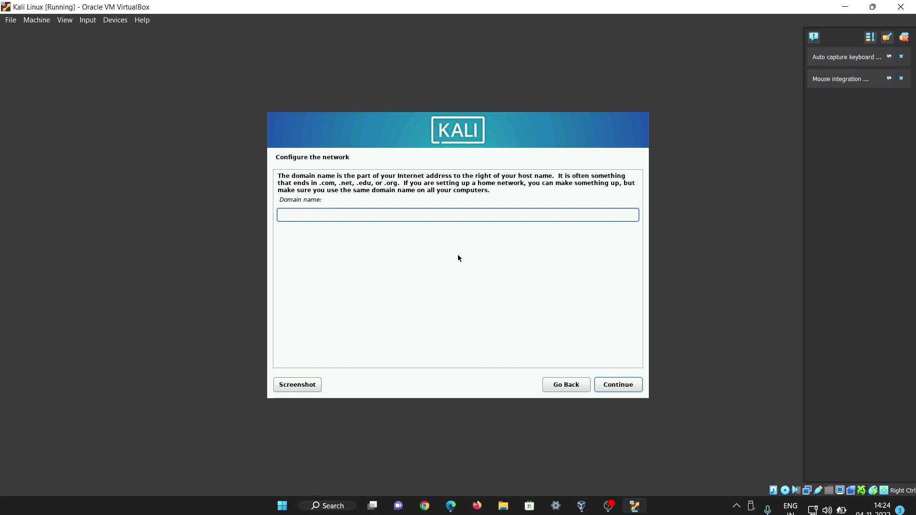
pyautogui.press('Return')
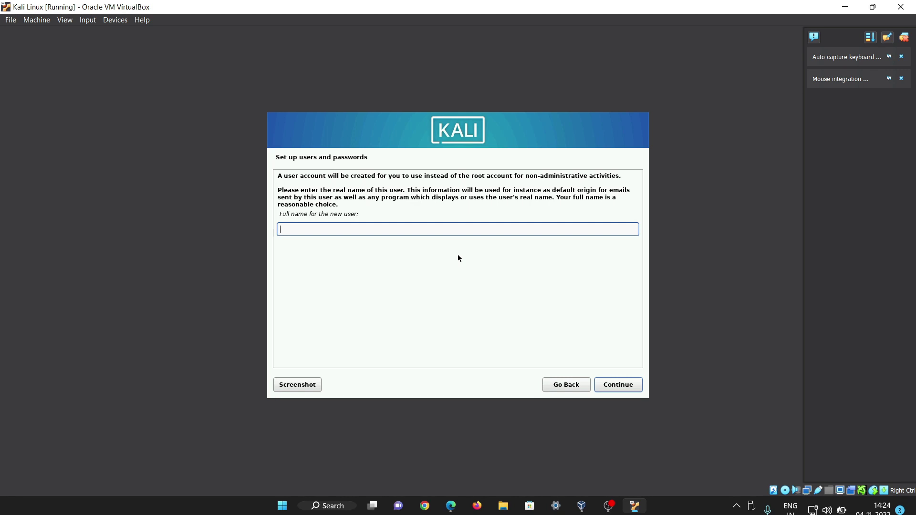
pyautogui.write('dk')
pyautogui.press('Return')
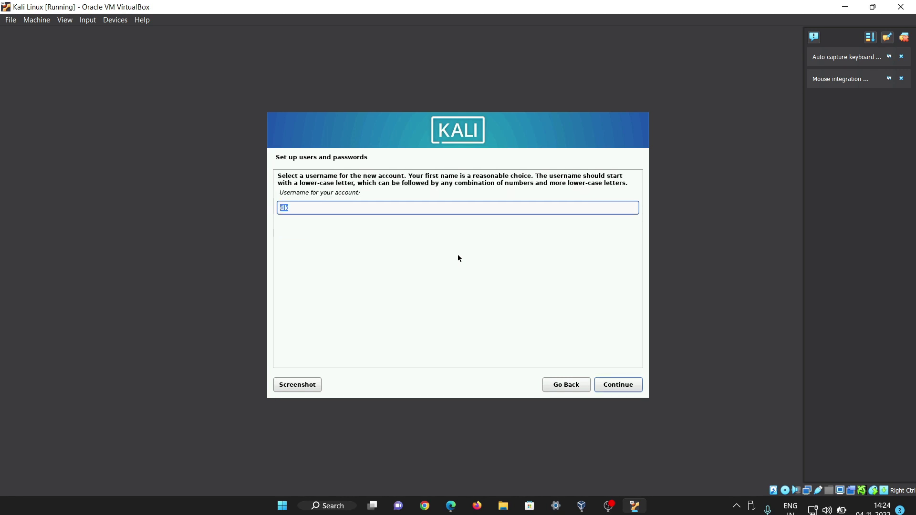
pyautogui.press('Return')
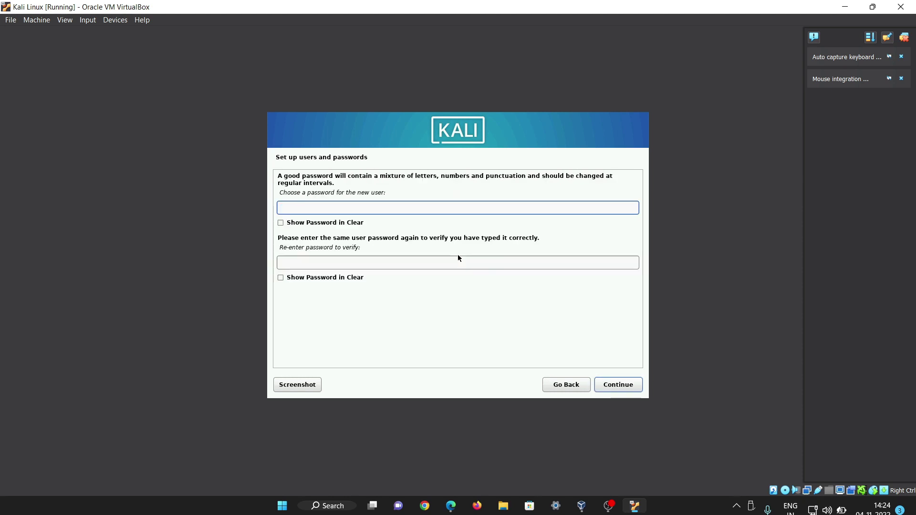
# Set the user account password, entering it in both password fields so they match.
pyautogui.press('Return')
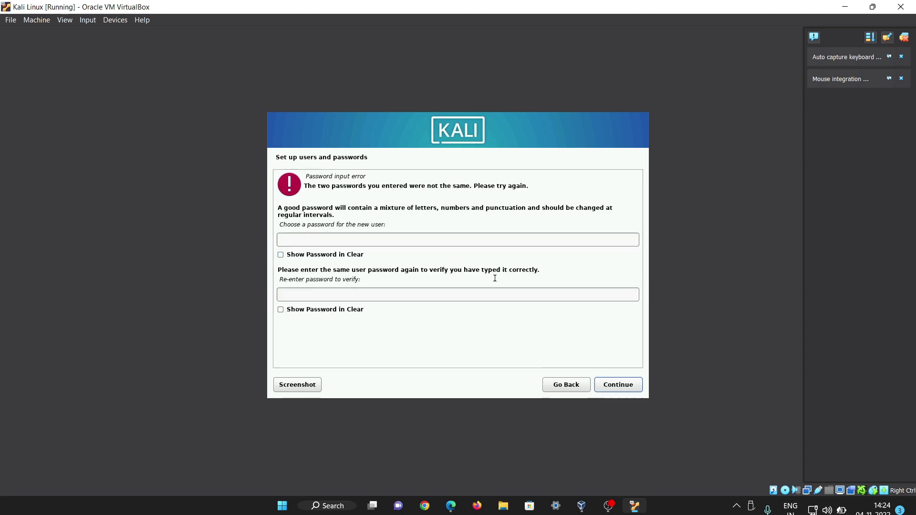
pyautogui.click(482, 241)
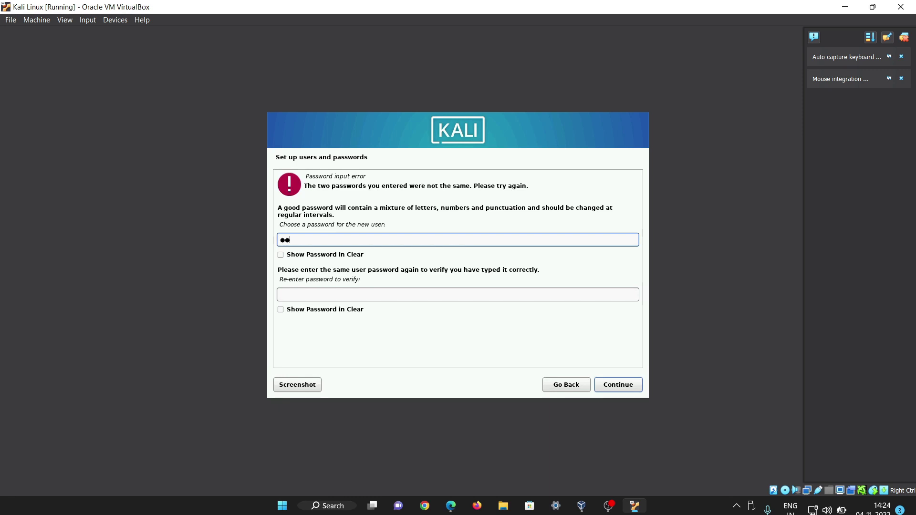
pyautogui.click(462, 292)
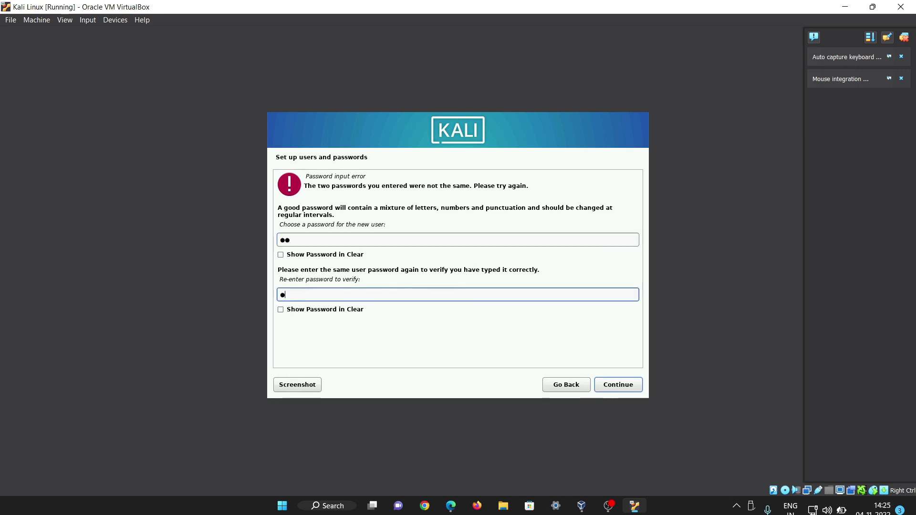
pyautogui.press('Return')
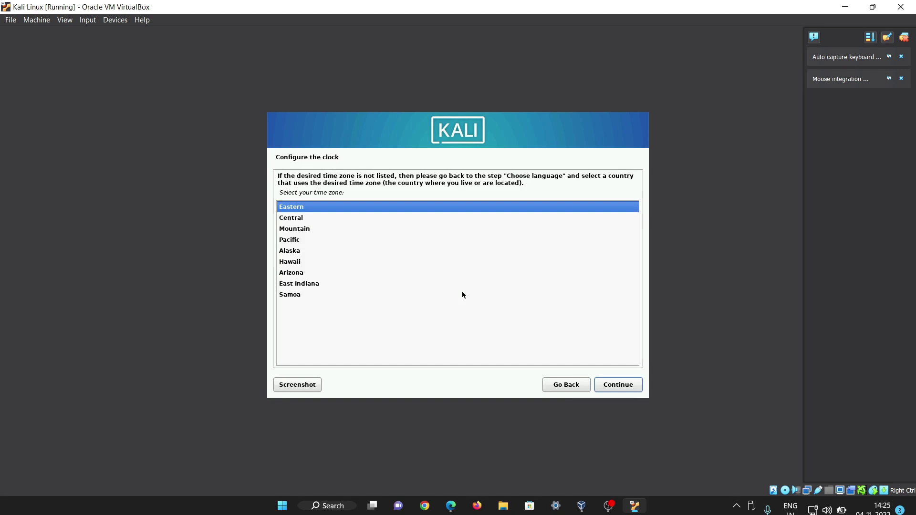
# Choose Eastern time, guided whole-disk partitioning with all files in one partition, and write the changes.
pyautogui.press('Return')
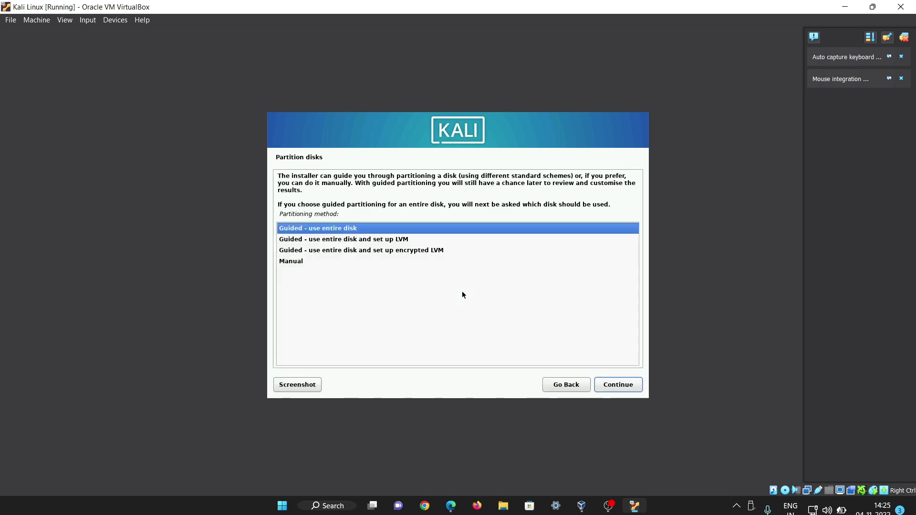
pyautogui.press('Return')
pyautogui.press('Return')
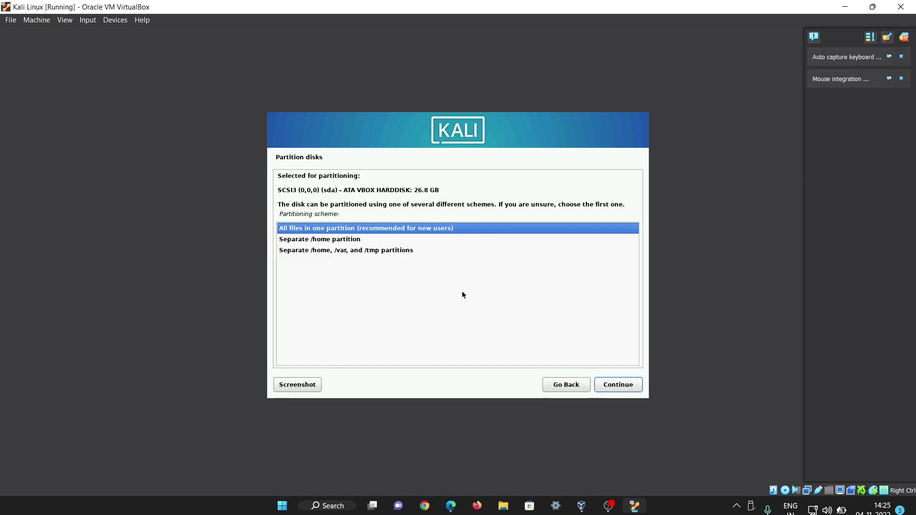
pyautogui.press('Return')
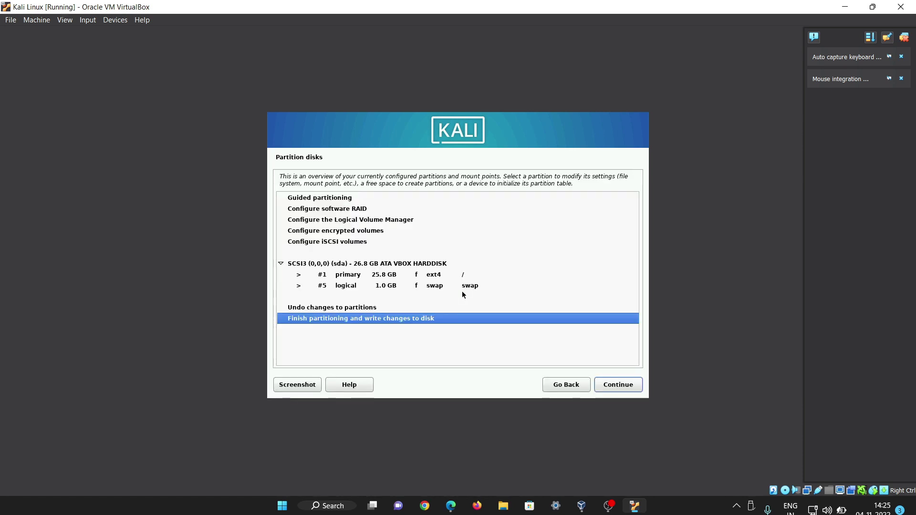
pyautogui.press('Return')
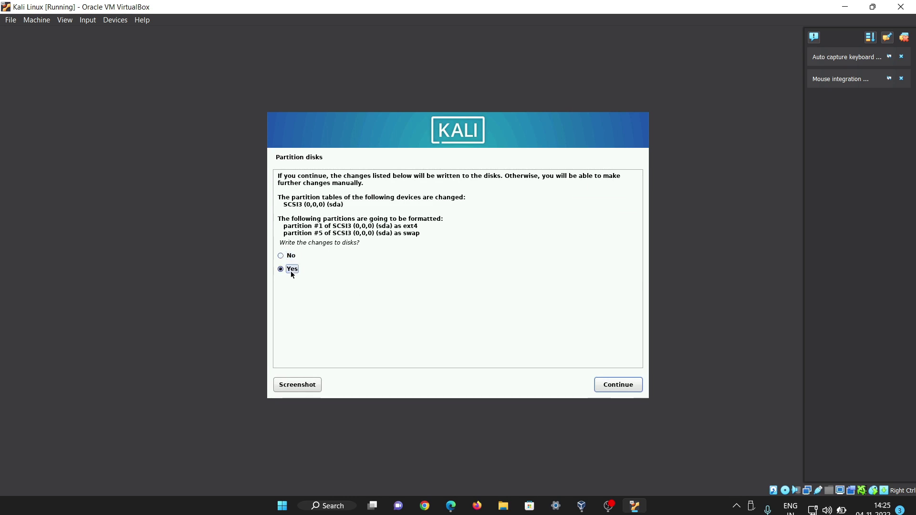
pyautogui.press('Return')
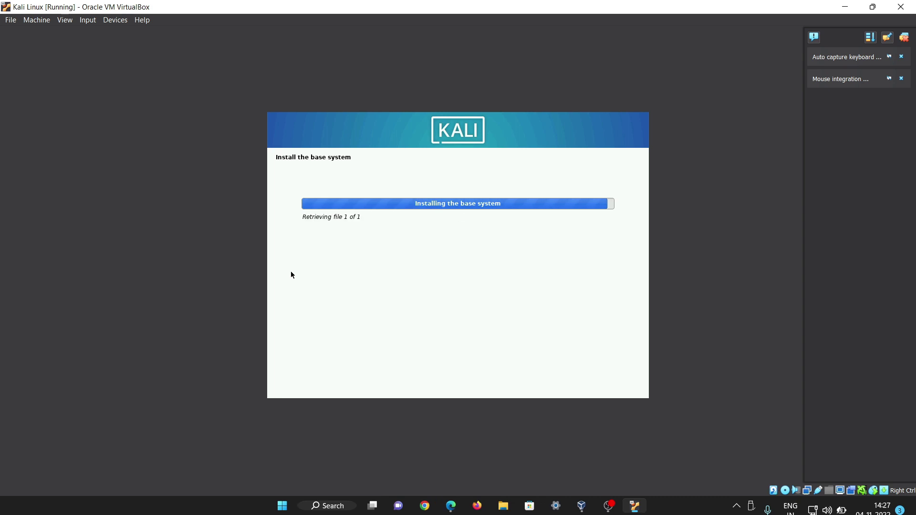
# Accept the default Kali software selection and let the packages install.
pyautogui.click(608, 386)
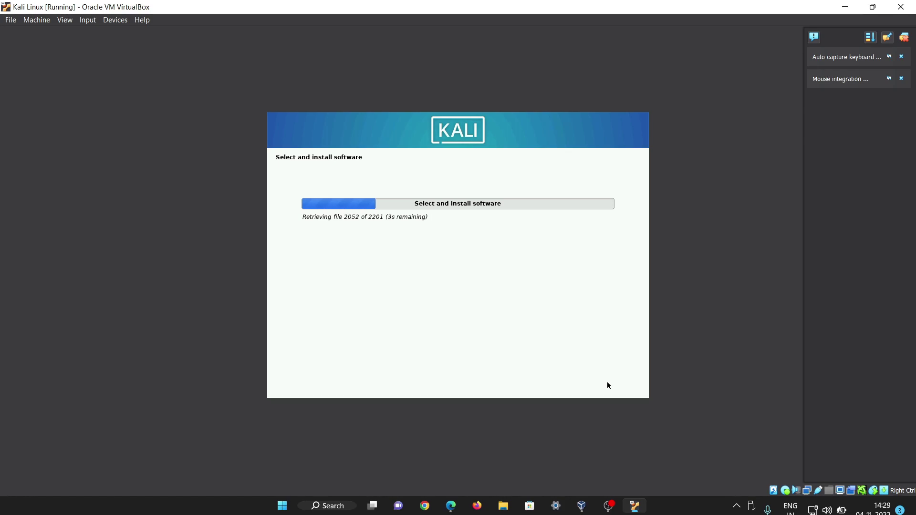
pyautogui.click(506, 416)
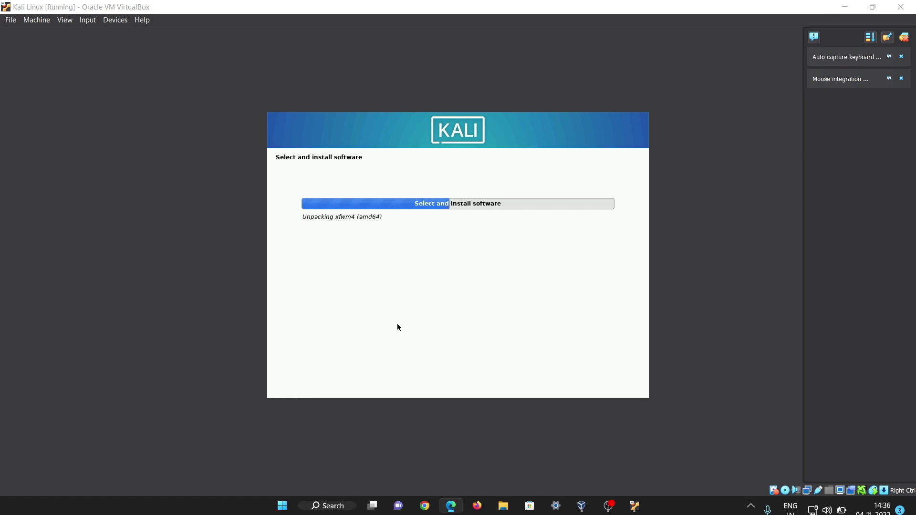
pyautogui.press('XF86MonBrightnessDown')
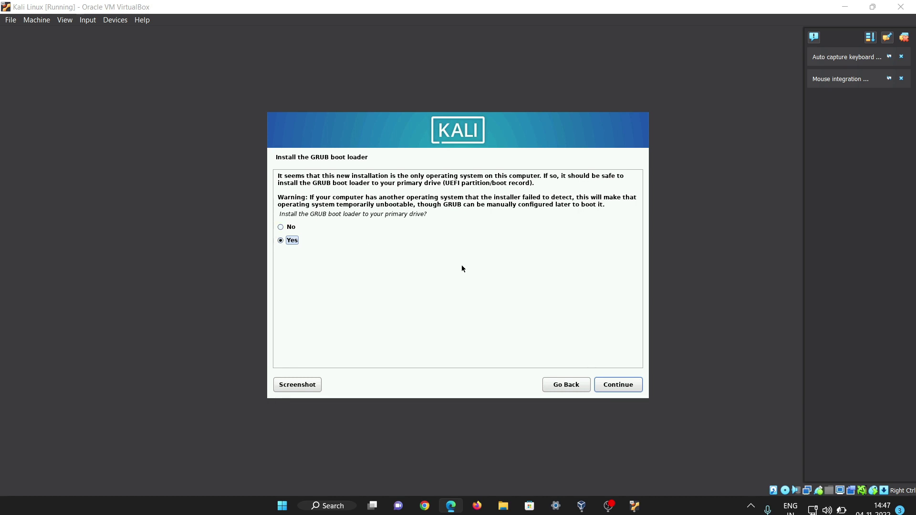
# Install the GRUB boot loader on /dev/sda and let the installation finish and reboot.
pyautogui.click(623, 385)
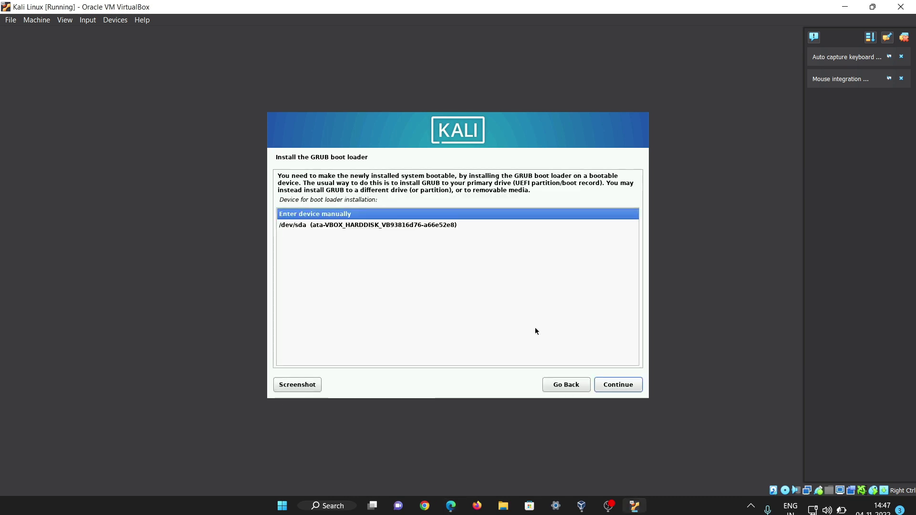
pyautogui.click(432, 228)
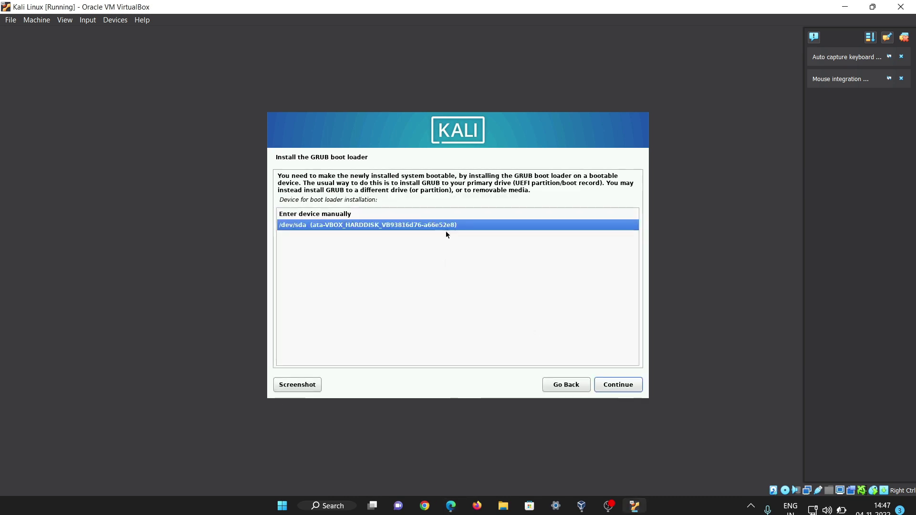
pyautogui.click(629, 389)
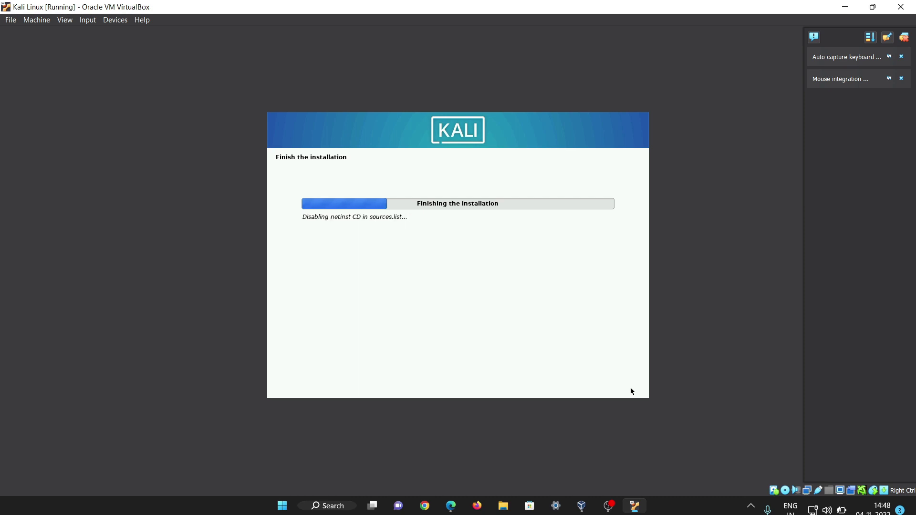
pyautogui.click(837, 508)
pyautogui.click(838, 509)
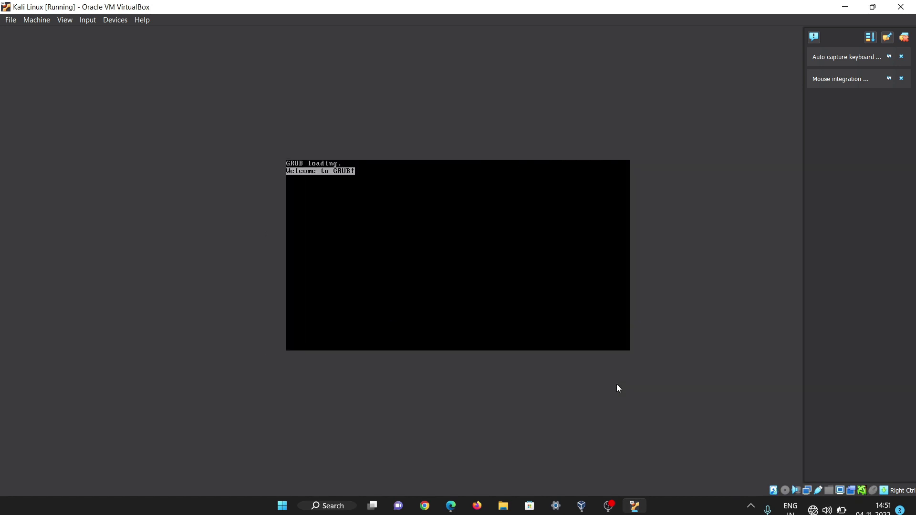
# Boot Kali from GRUB, log in as the new user with their password, and go full screen.
pyautogui.press('Return')
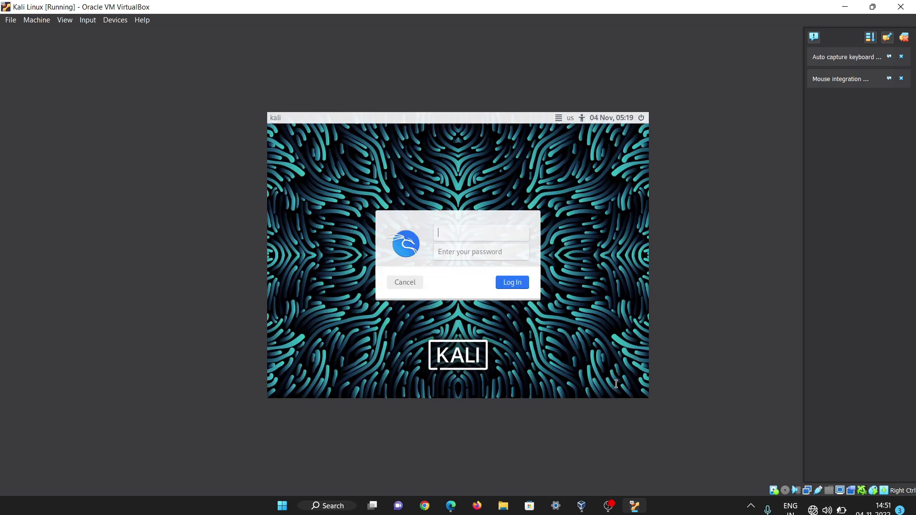
pyautogui.press('Tab')
pyautogui.press('Return')
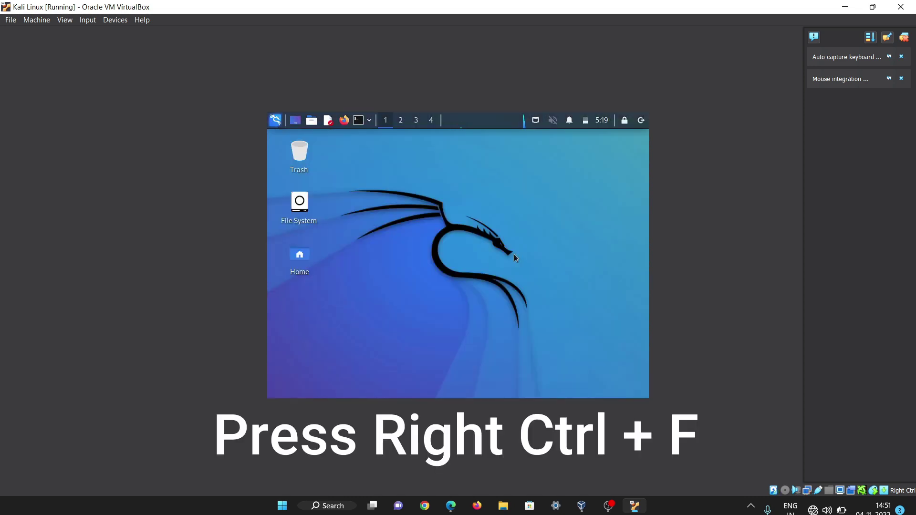
pyautogui.press('Control_R+f')
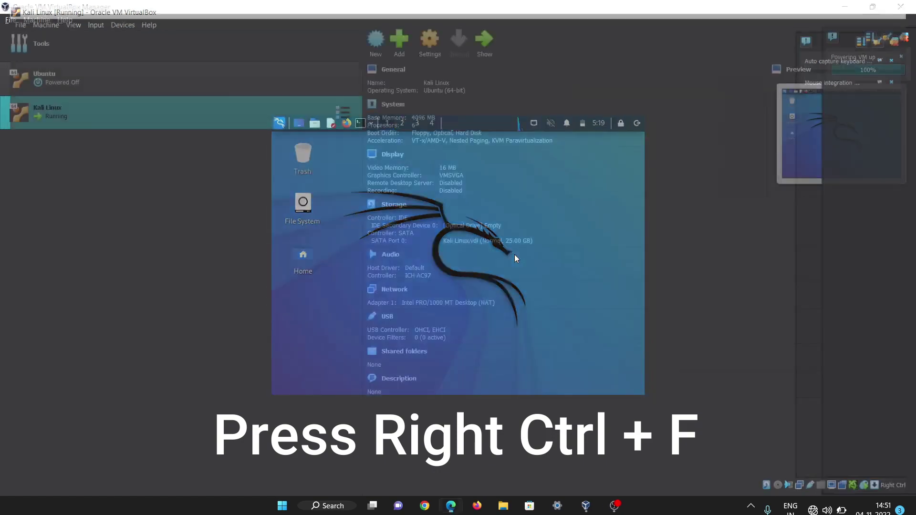